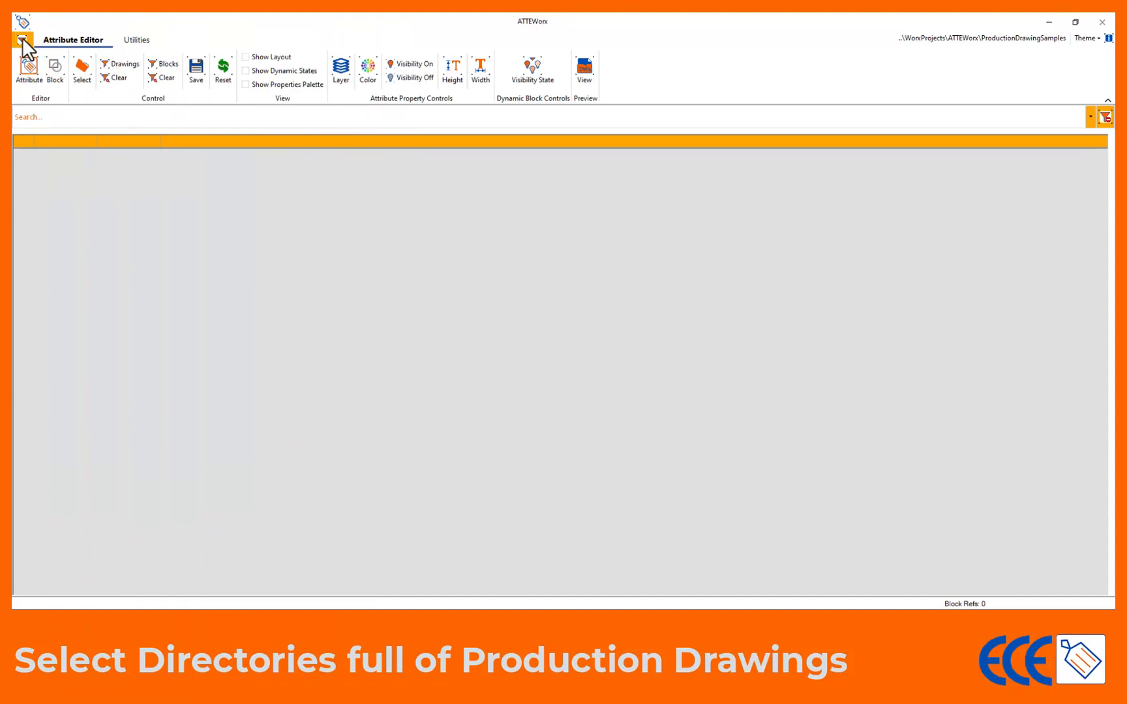
Step: Load the recent ProductionDrawingSamples directory and filter the Block Name column to D_TITLEBLK_INFO only
click(22, 37)
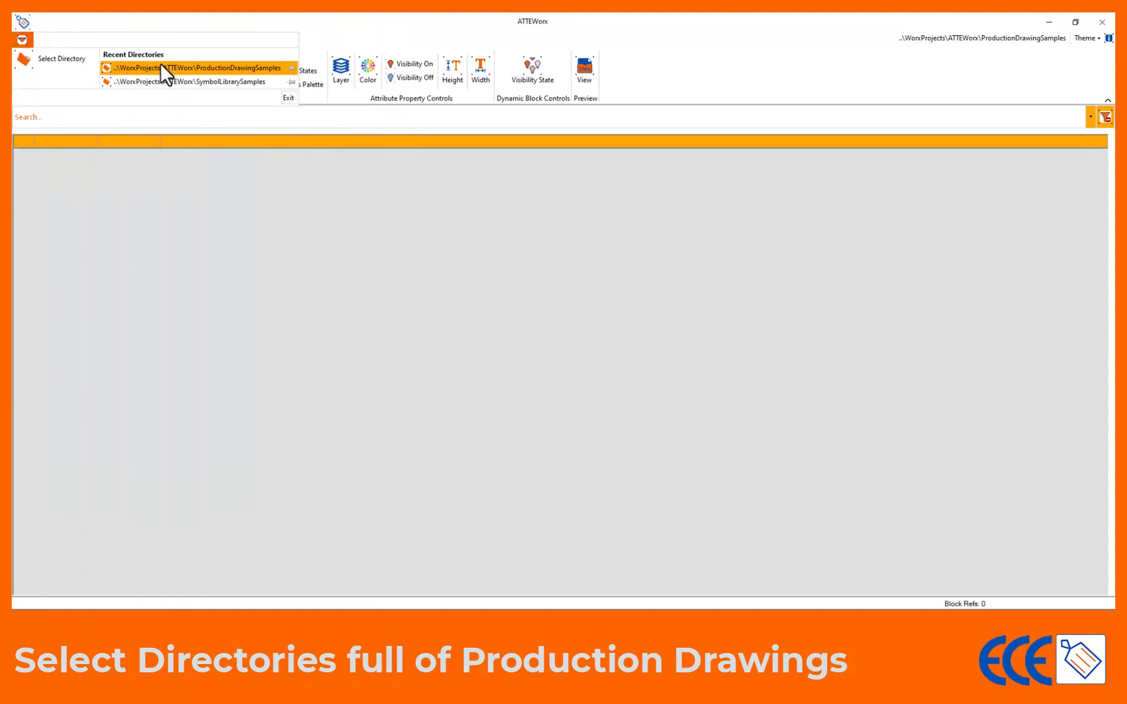
click(184, 67)
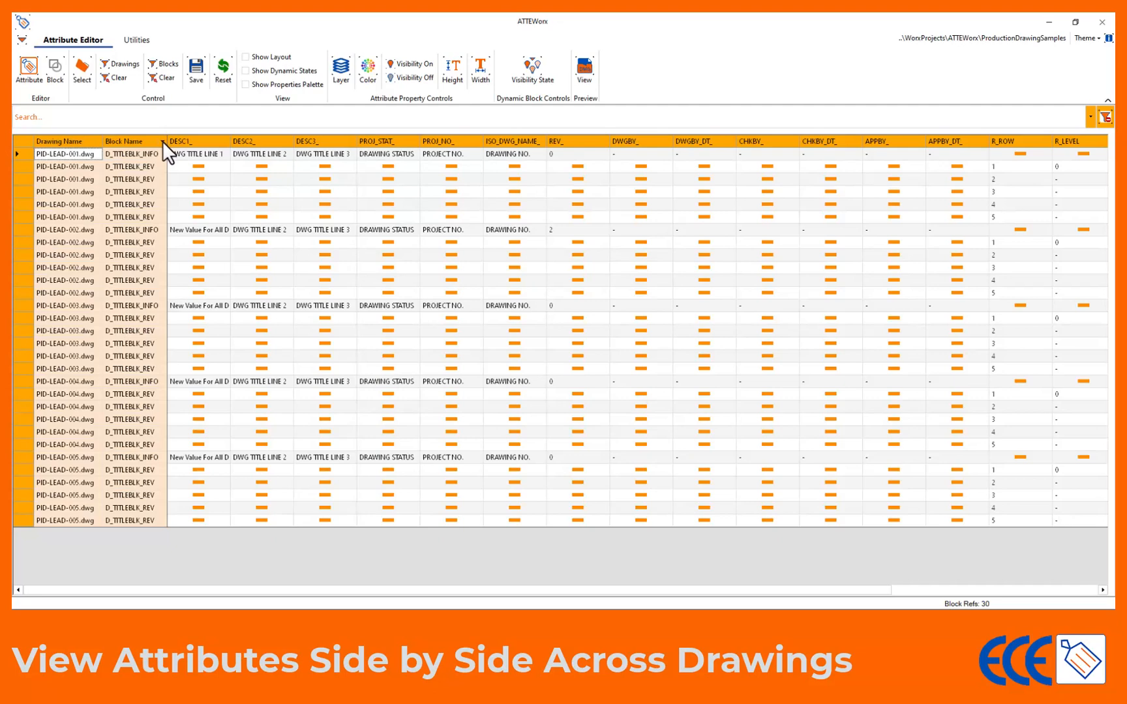
click(163, 141)
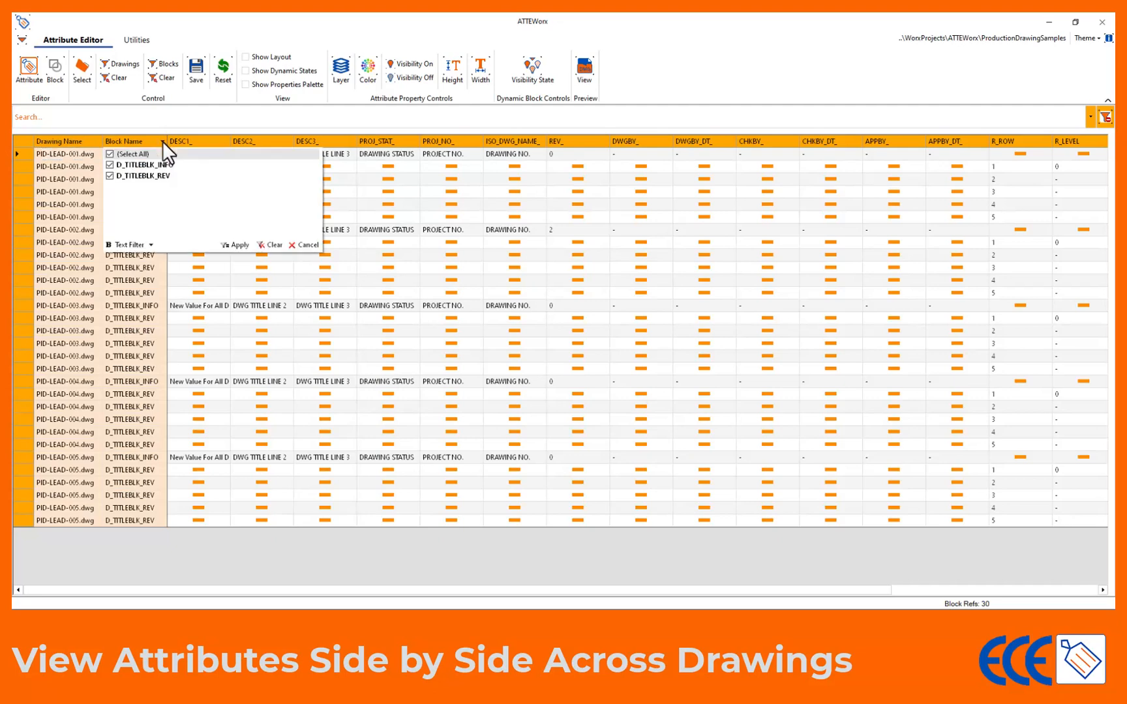
click(110, 155)
click(109, 165)
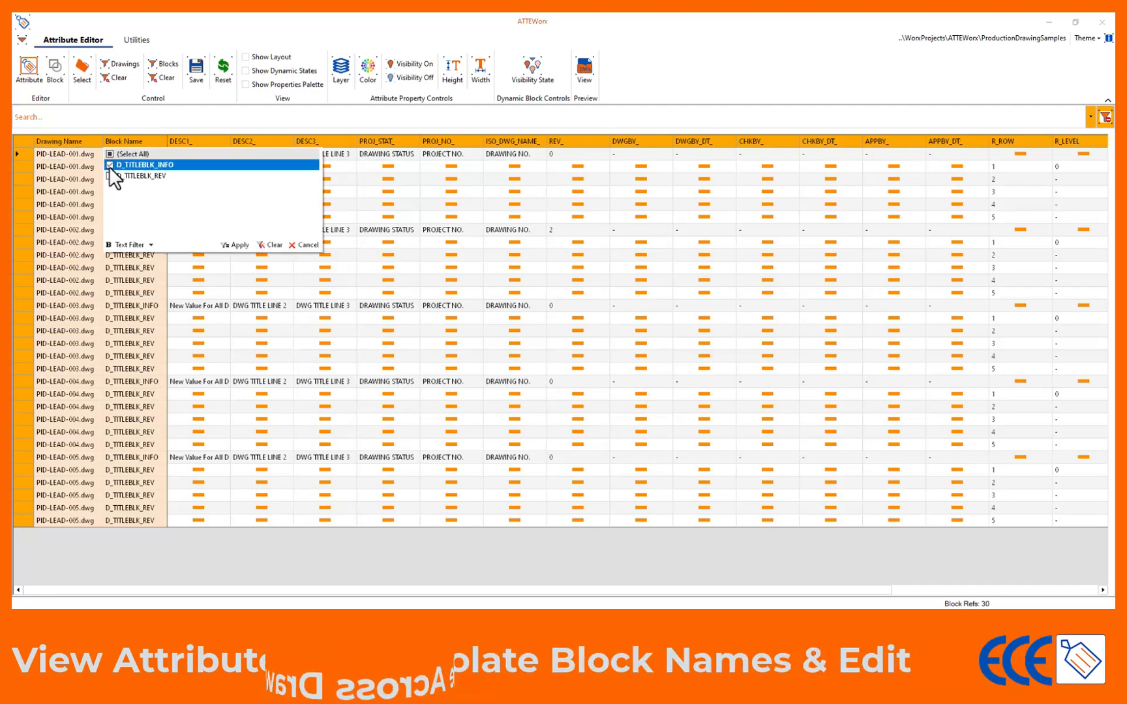
click(236, 246)
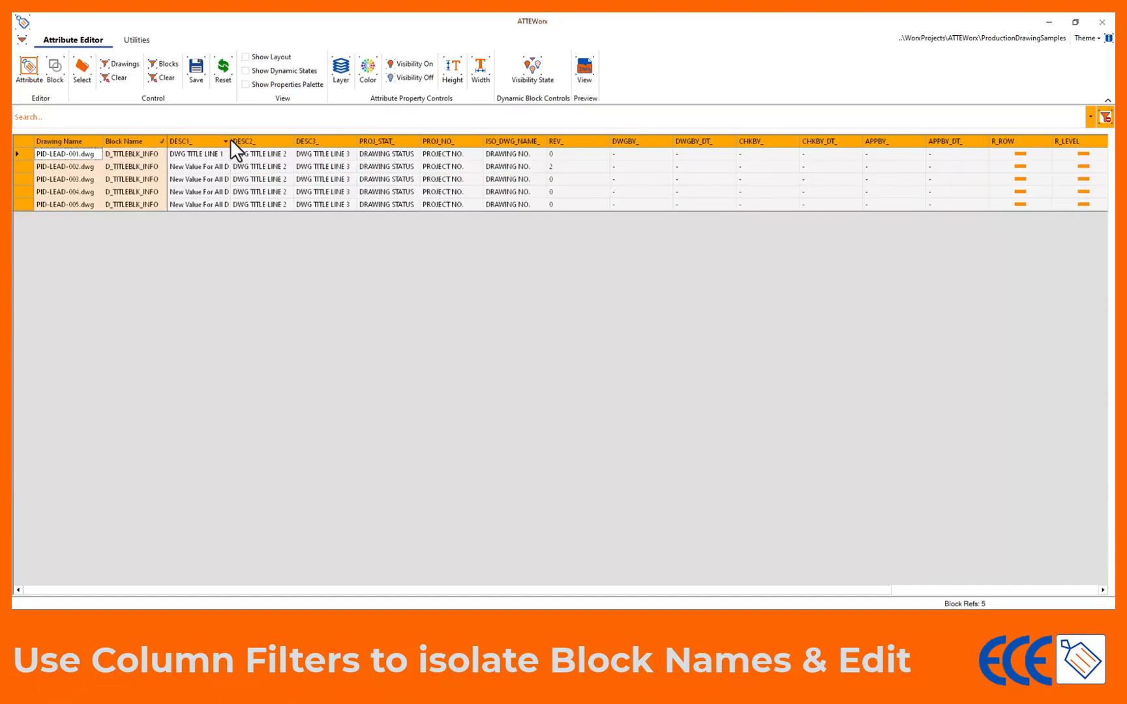
Step: For PID-LEAD-001.dwg, set DESC1_ to "P&ID Lead Sheet", DESC2_ to "ATTEWorx Project" and DESC3_ to "SHEET 1 of 5"
double_click(230, 139)
click(232, 151)
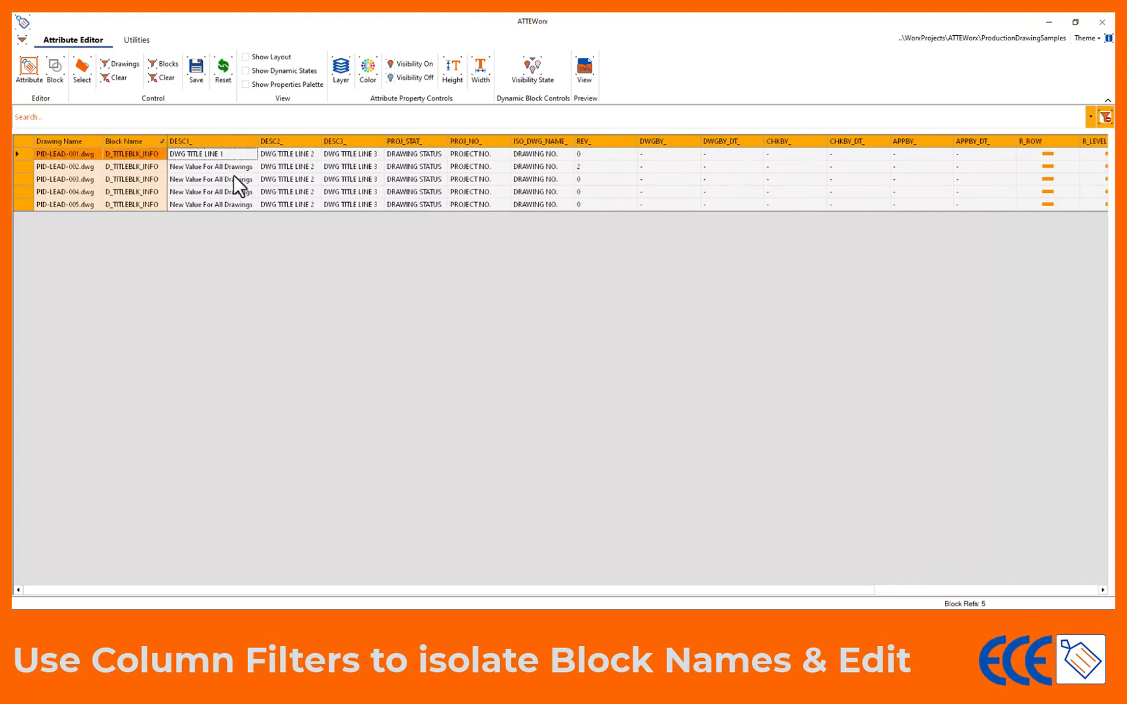
text(P)
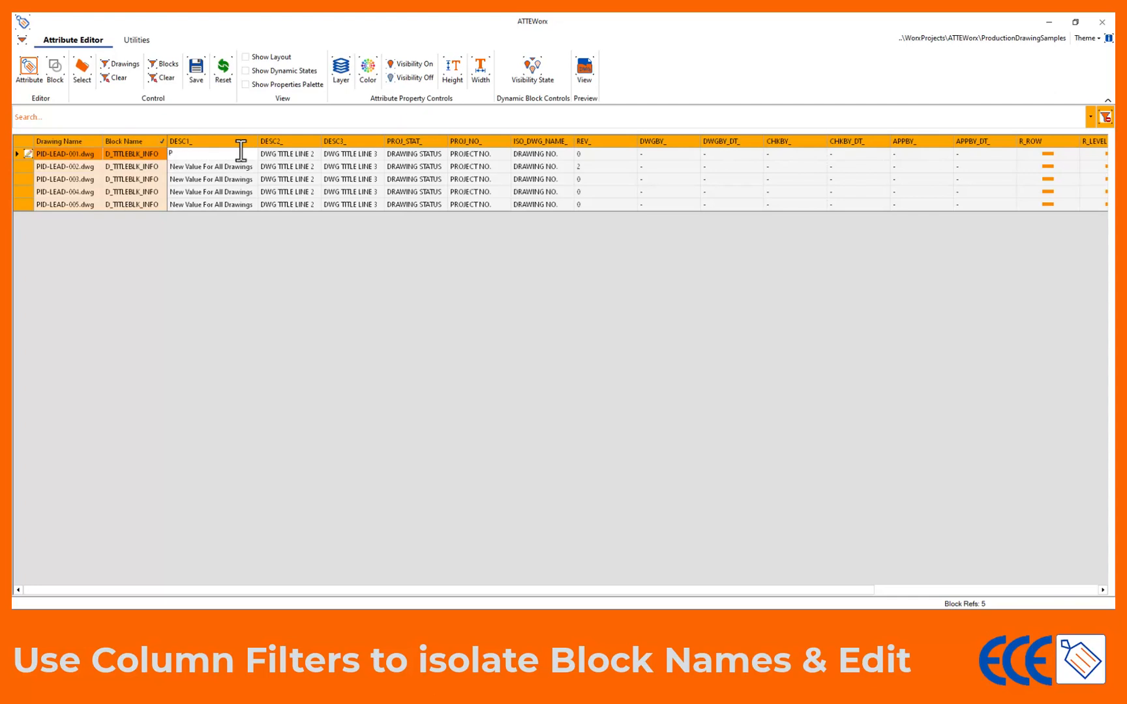
text(&ID Lead Sheet)
click(300, 154)
text(ATTEWorx Proj)
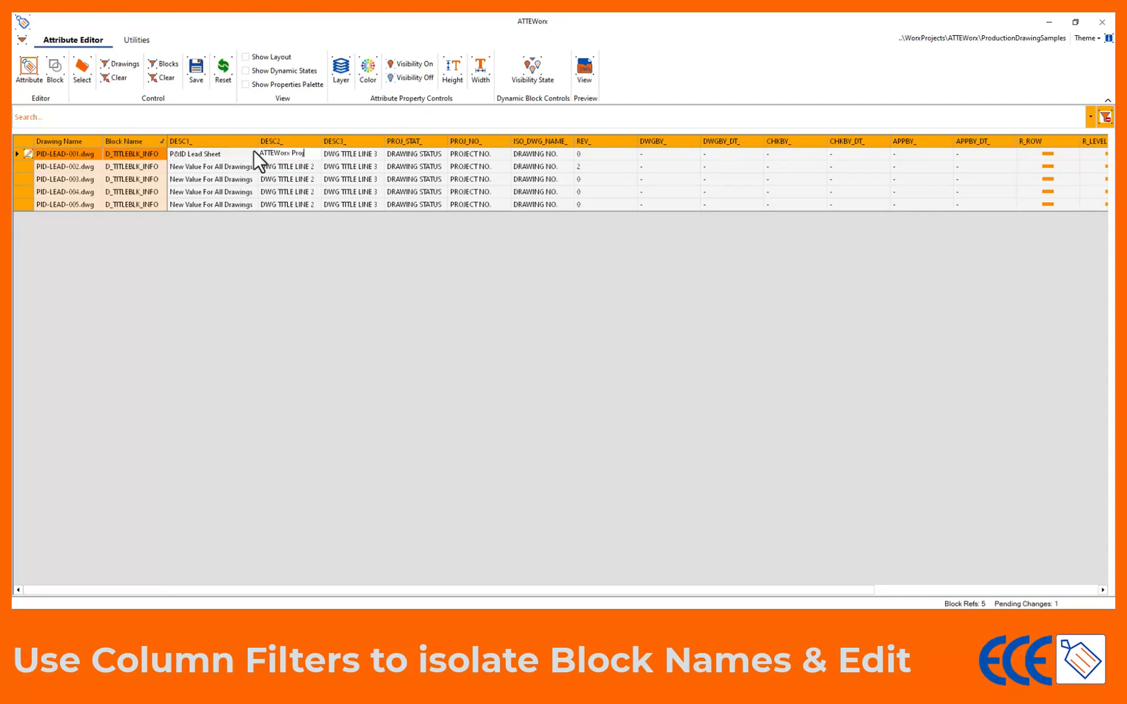
text(ect)
click(360, 154)
text(SH)
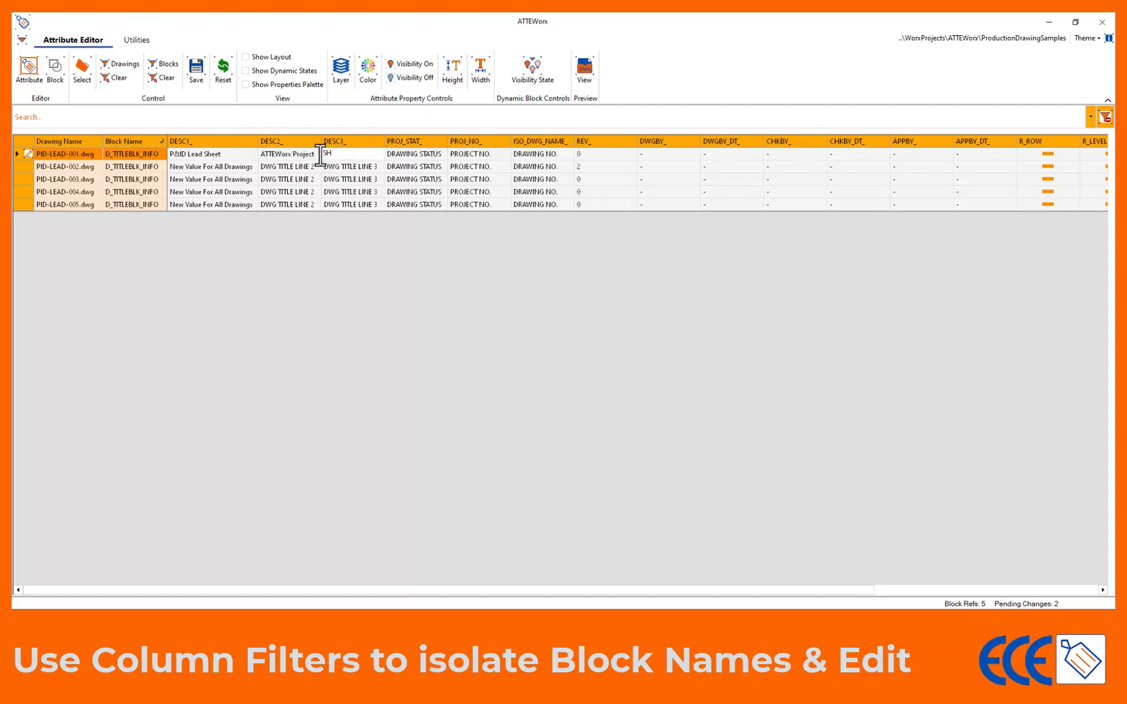
text(EET 1 of 5)
Step: For PID-LEAD-001.dwg, set PROJ_STAT_ to "WORK IN PROGRESS", PROJ_NO_ to 2023-001, ISO_DWG_NAME_ to PID-LEAD-001 and REV_ to 1
click(405, 154)
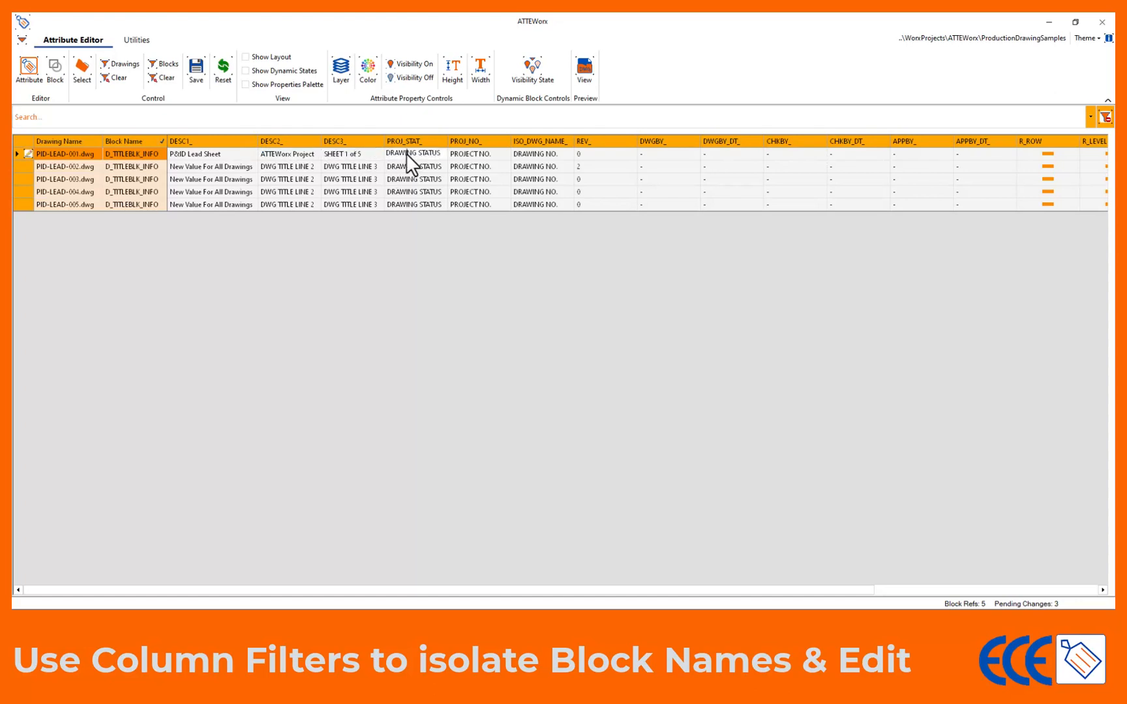
text(WORK IN PROGRESS)
click(496, 154)
text(2023-001)
click(565, 155)
text(PID-LEAD-001)
click(631, 155)
text(1)
click(648, 170)
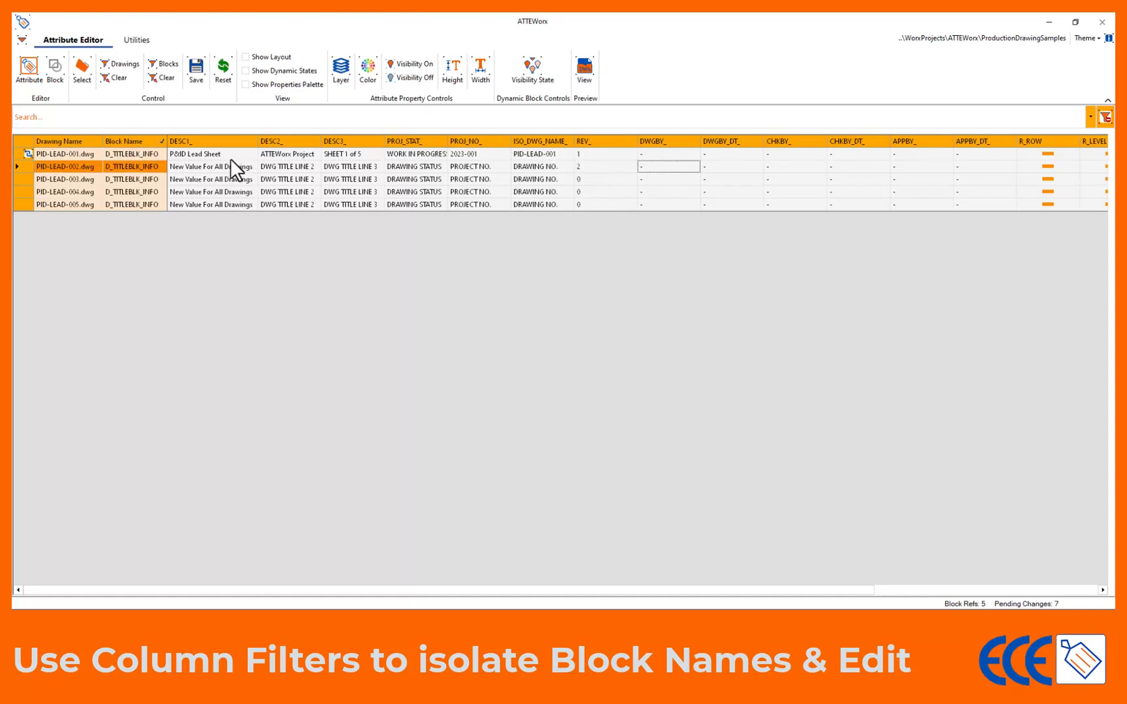
Step: Fill the PID-LEAD-001.dwg values from DESC1_ through REV_ down to the other four drawings
click(257, 158)
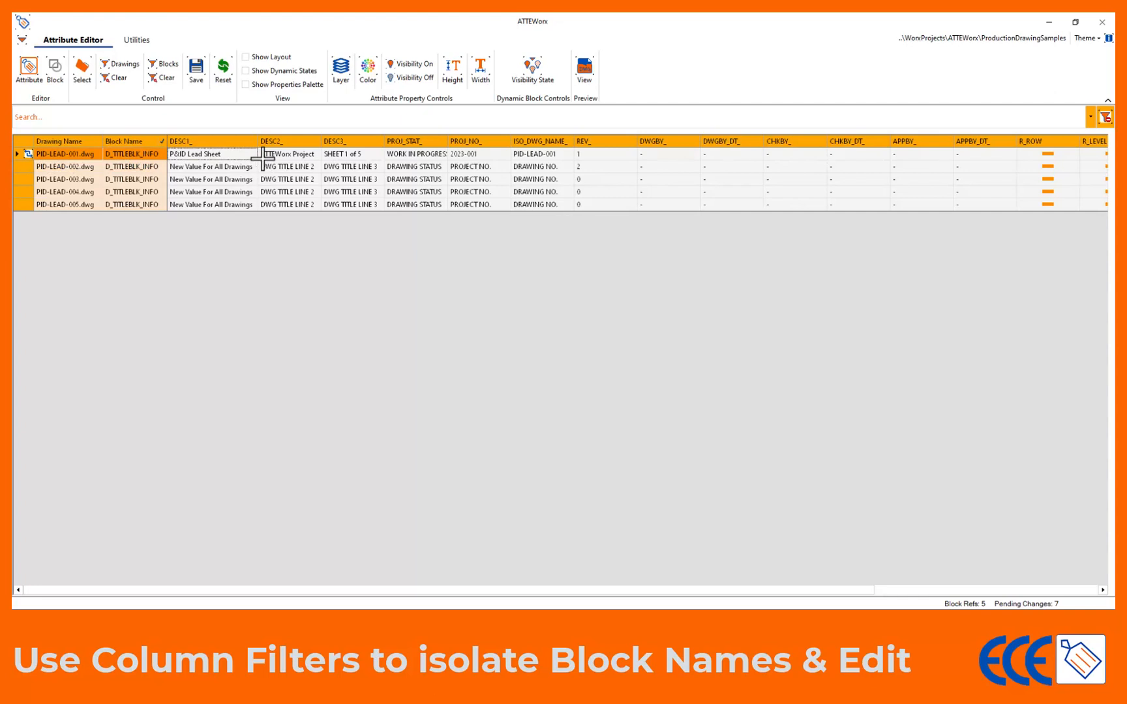
drag(258, 157, 590, 209)
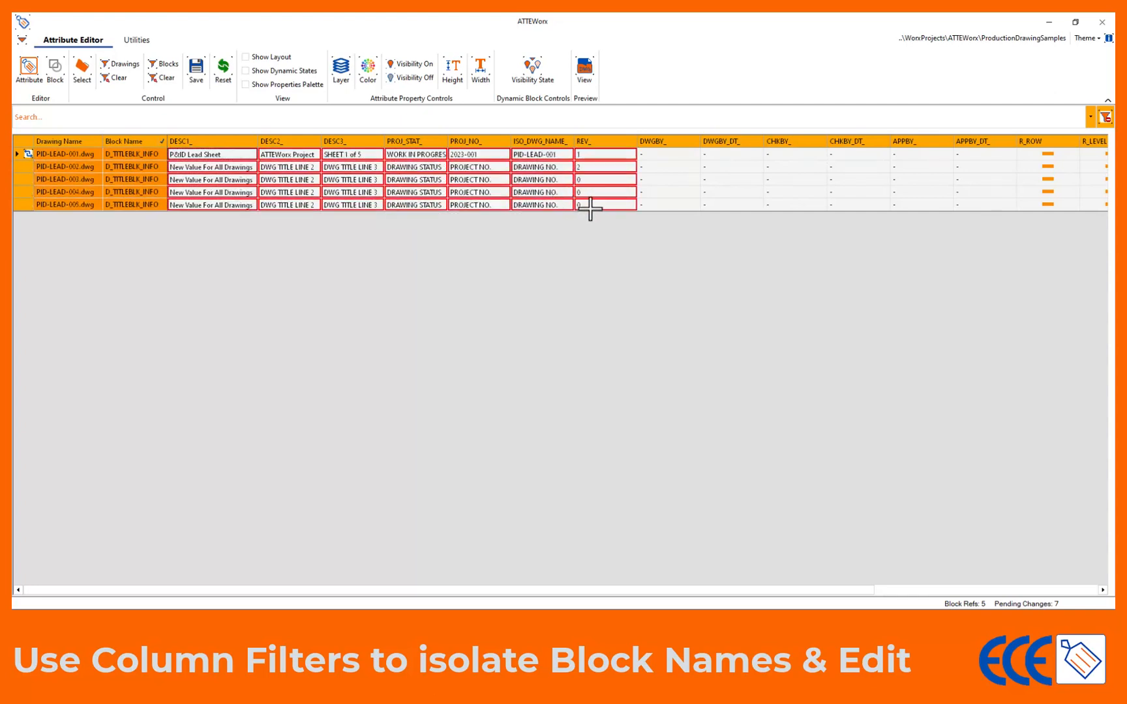
key(ctrl+d)
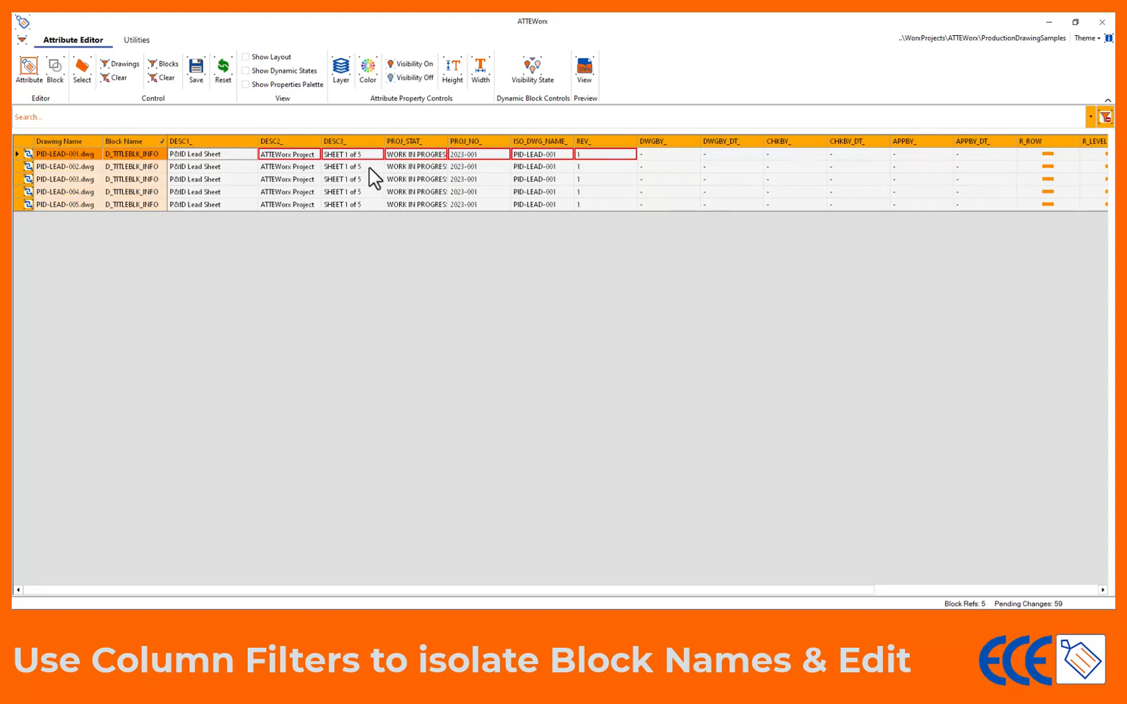
Step: Number the sheets in DESC3_ for PID-LEAD-002 to PID-LEAD-005 as SHEET 2, 3, 4 and 5 of 5
click(349, 167)
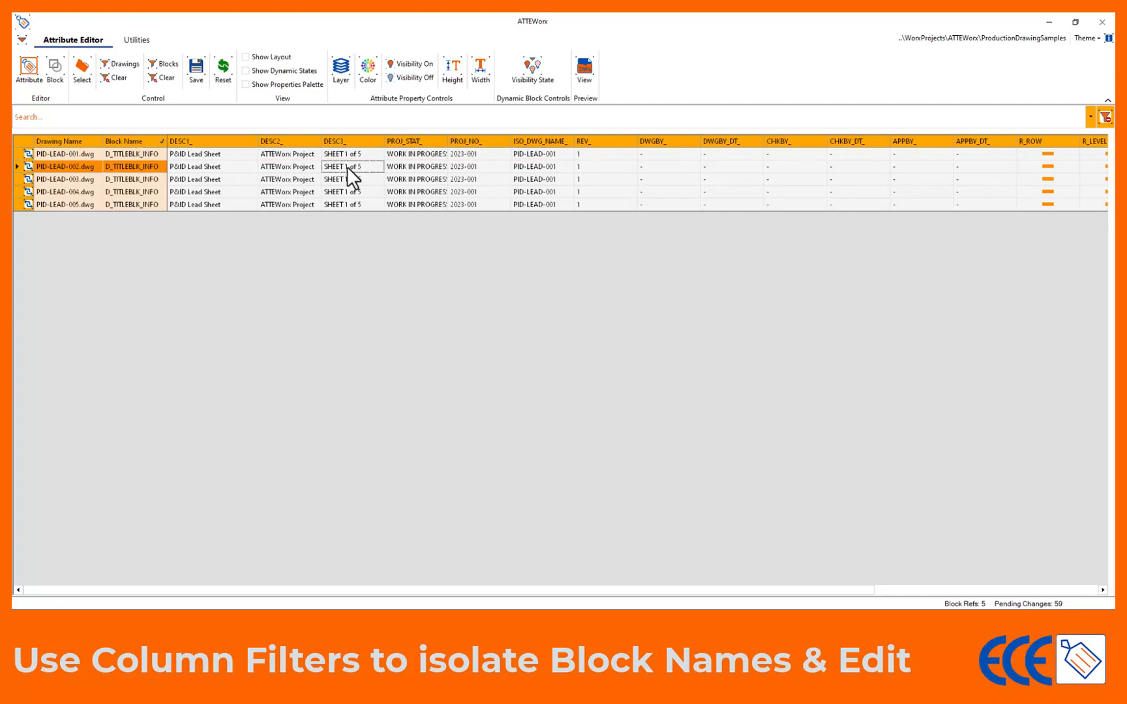
double_click(347, 166)
double_click(349, 178)
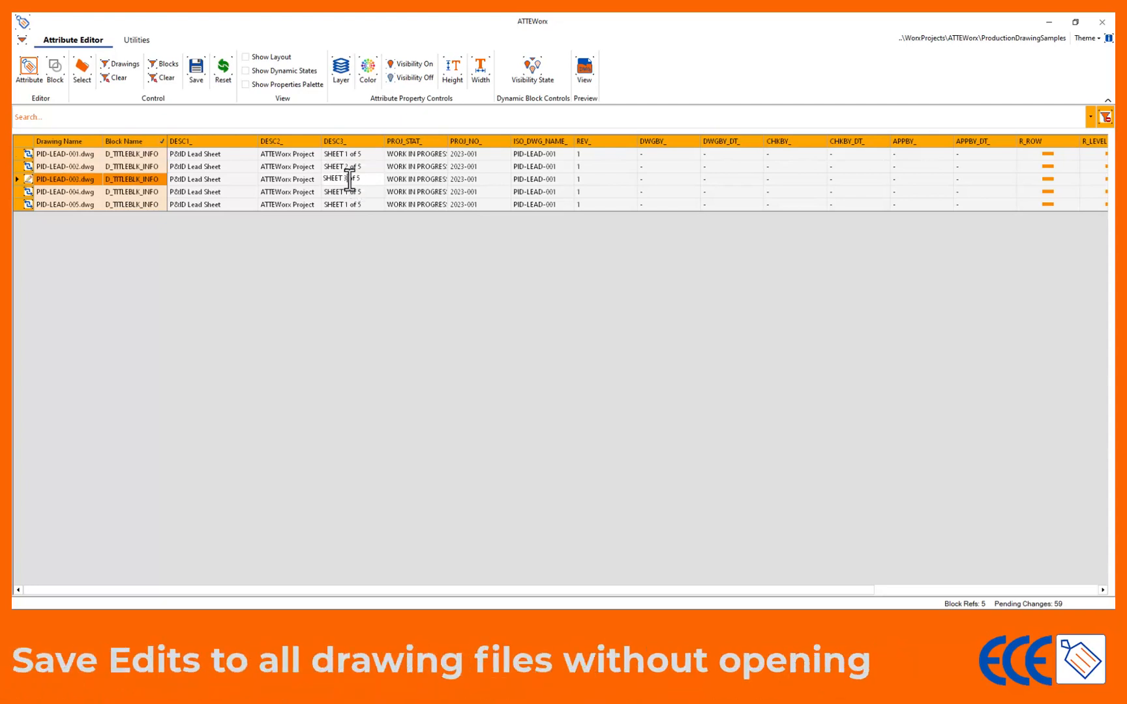
key(BackSpace)
text(3)
double_click(349, 193)
key(BackSpace)
text(4)
double_click(348, 205)
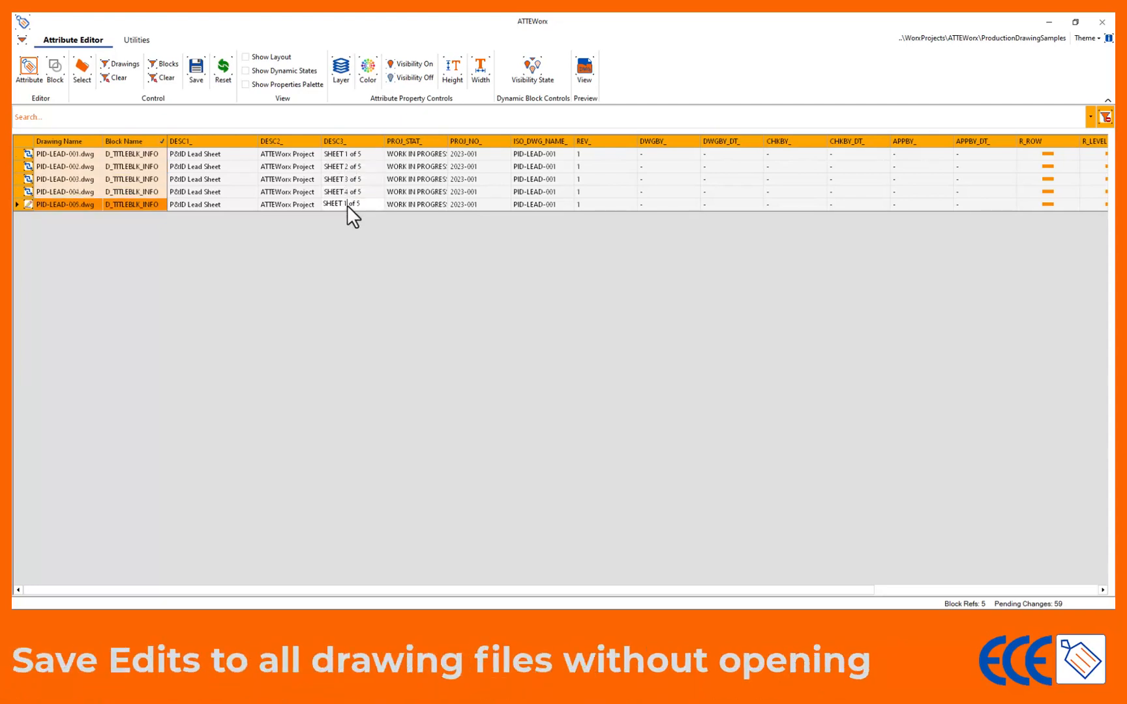
key(BackSpace)
text(5)
Step: Save the title block edits to the drawings and clear the drawing filter
click(228, 155)
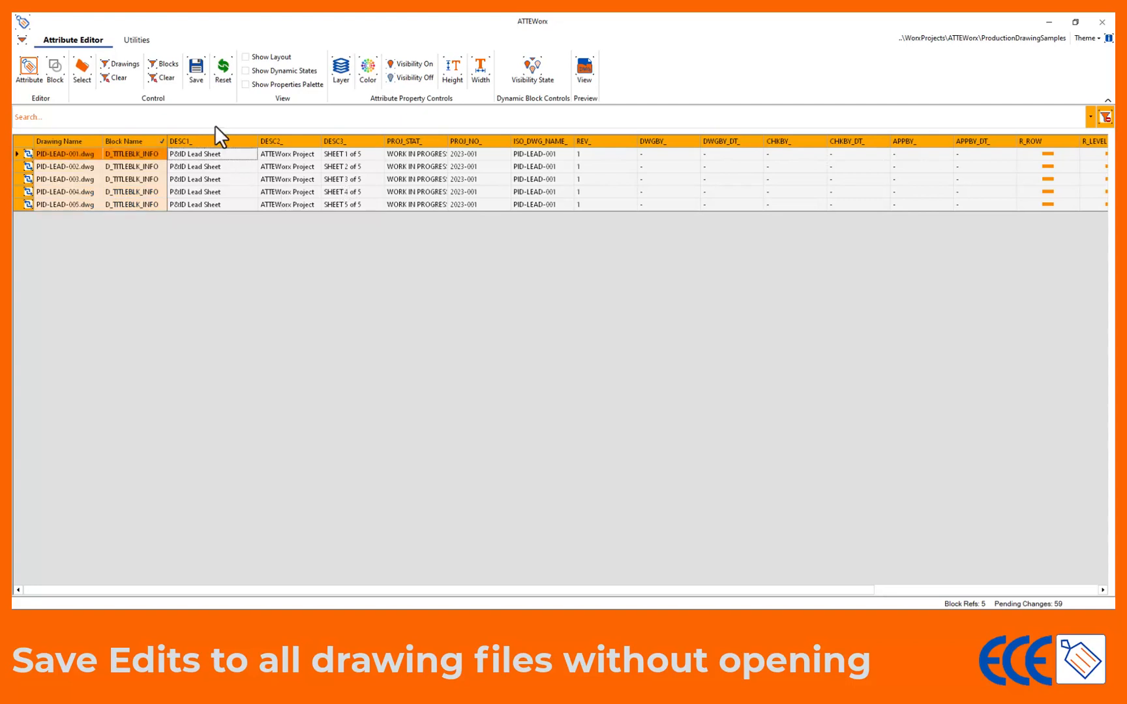
click(200, 72)
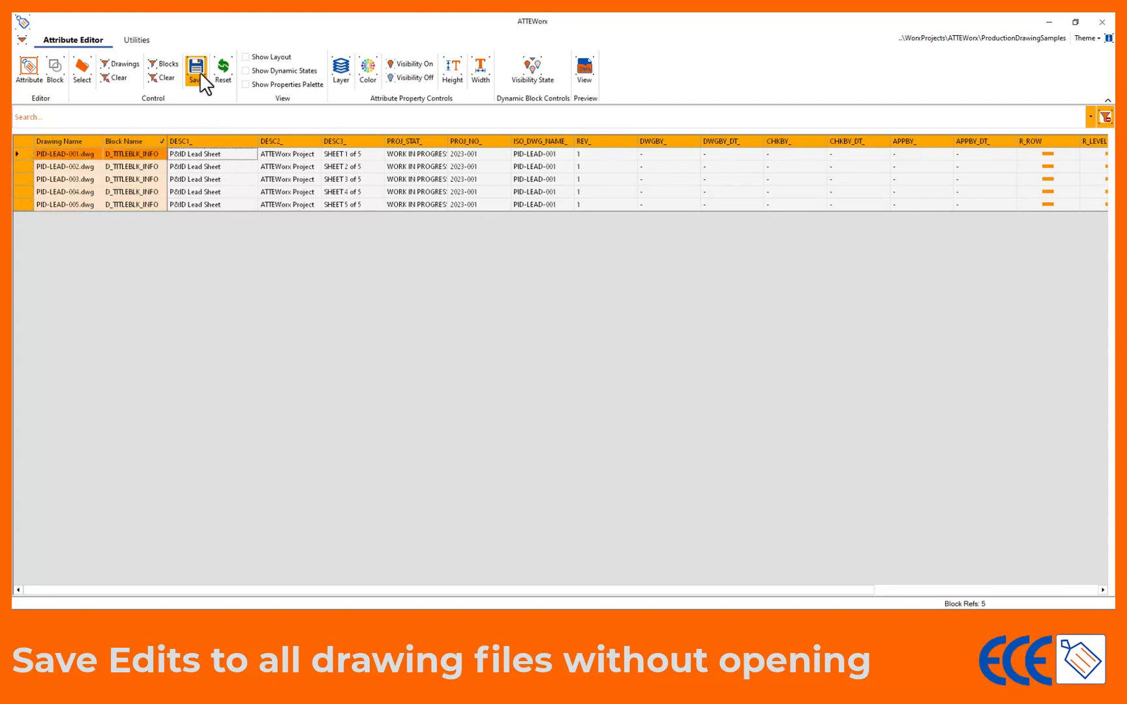
click(24, 190)
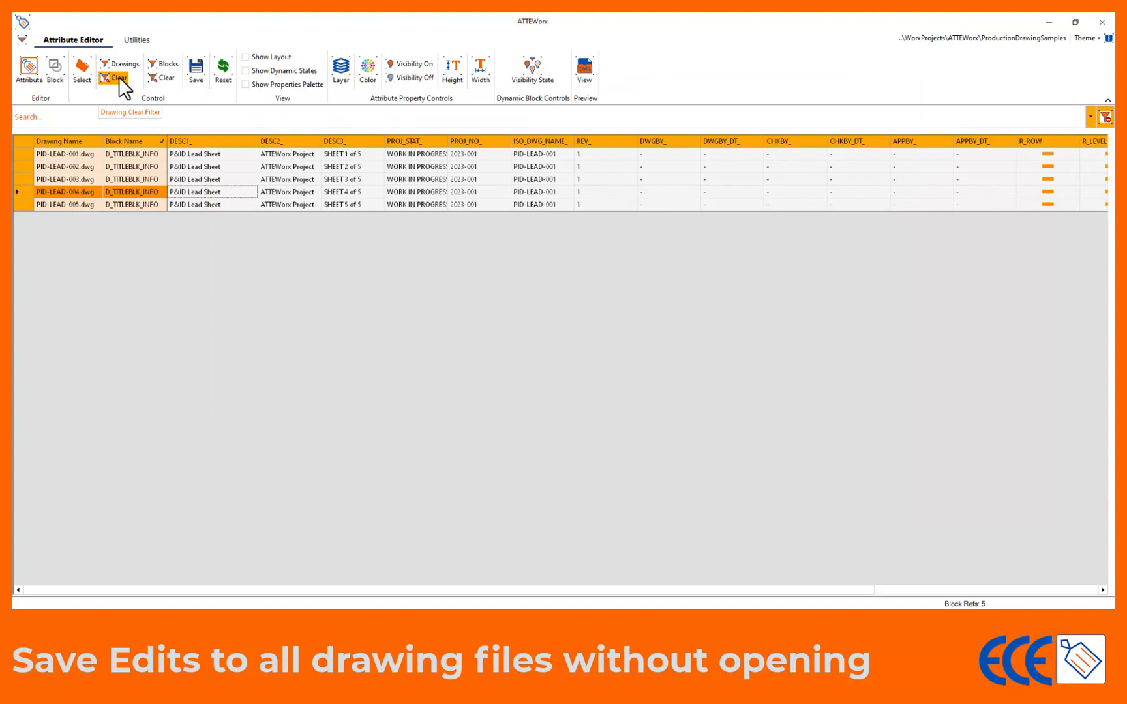
click(119, 76)
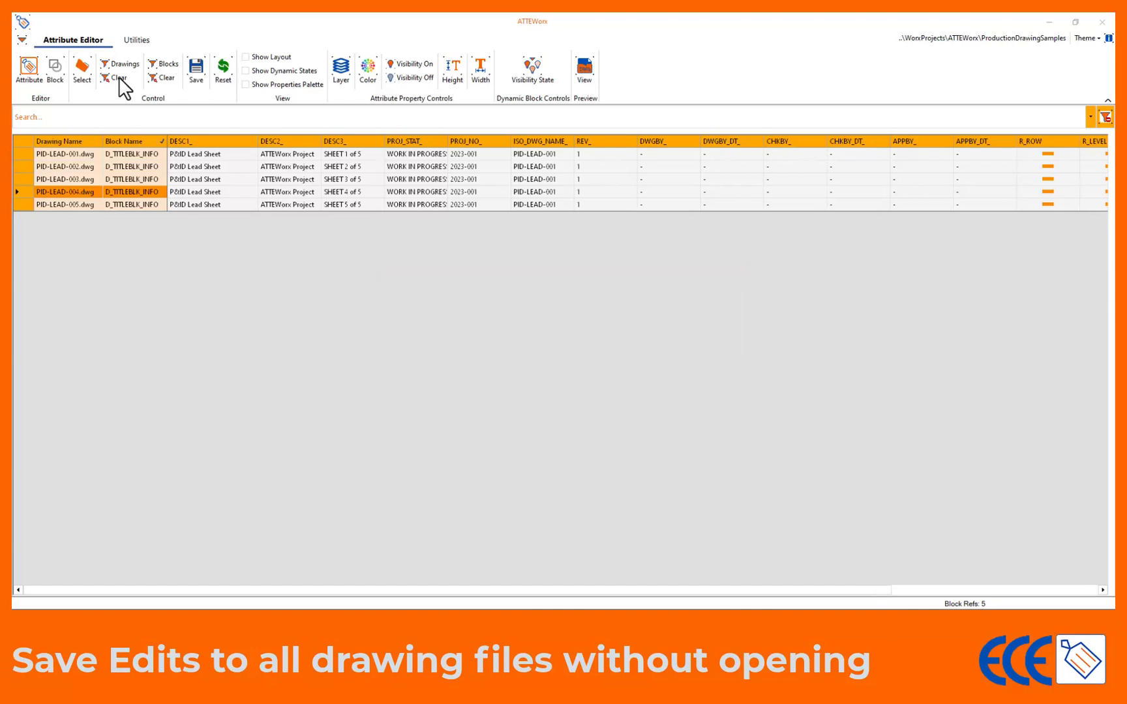
click(118, 77)
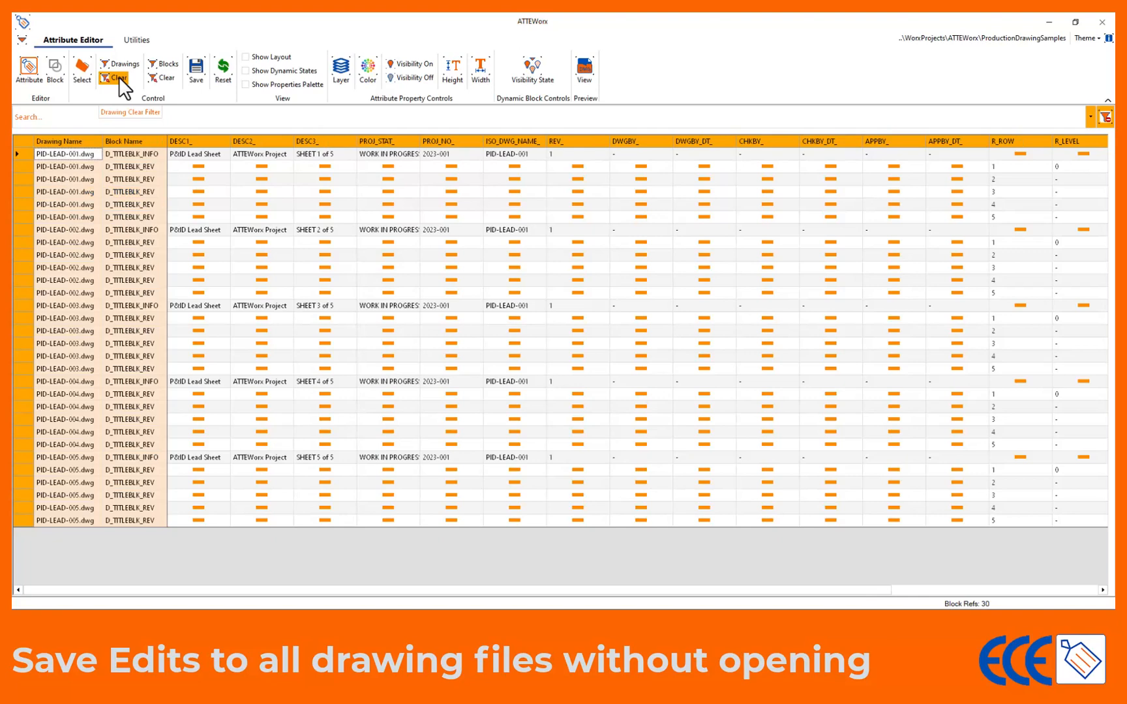
Step: Filter the grid to the D_TITLEBLK_REV block and widen the R_DESC column to fit its text
click(167, 61)
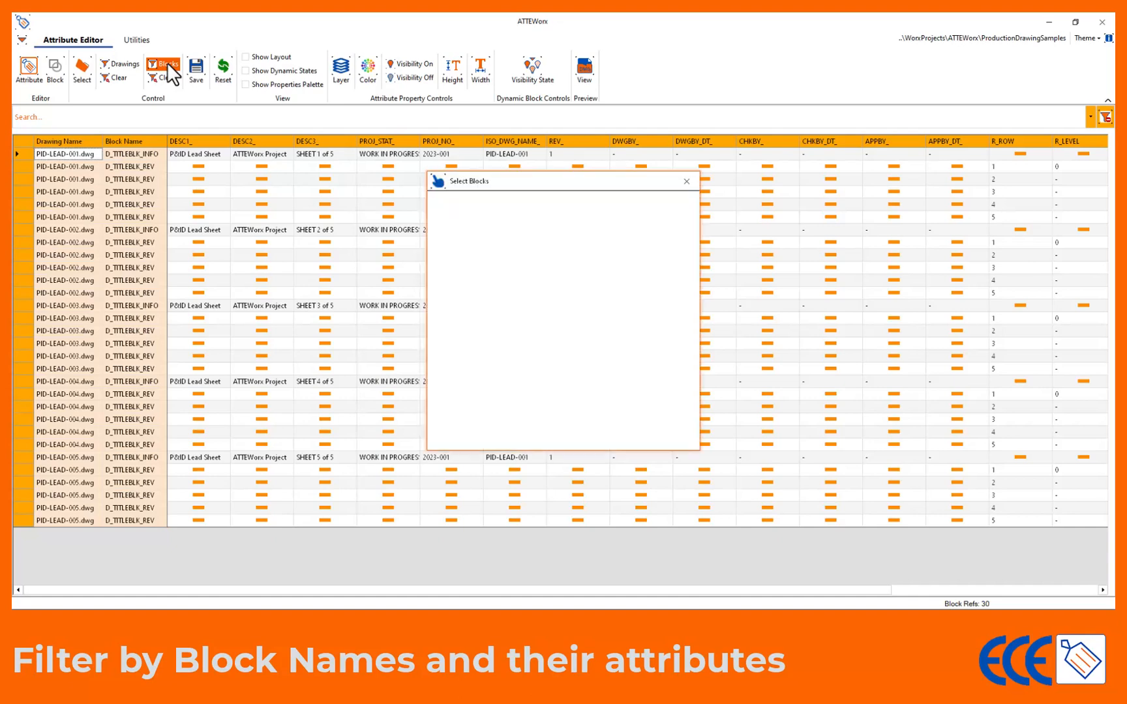
click(486, 253)
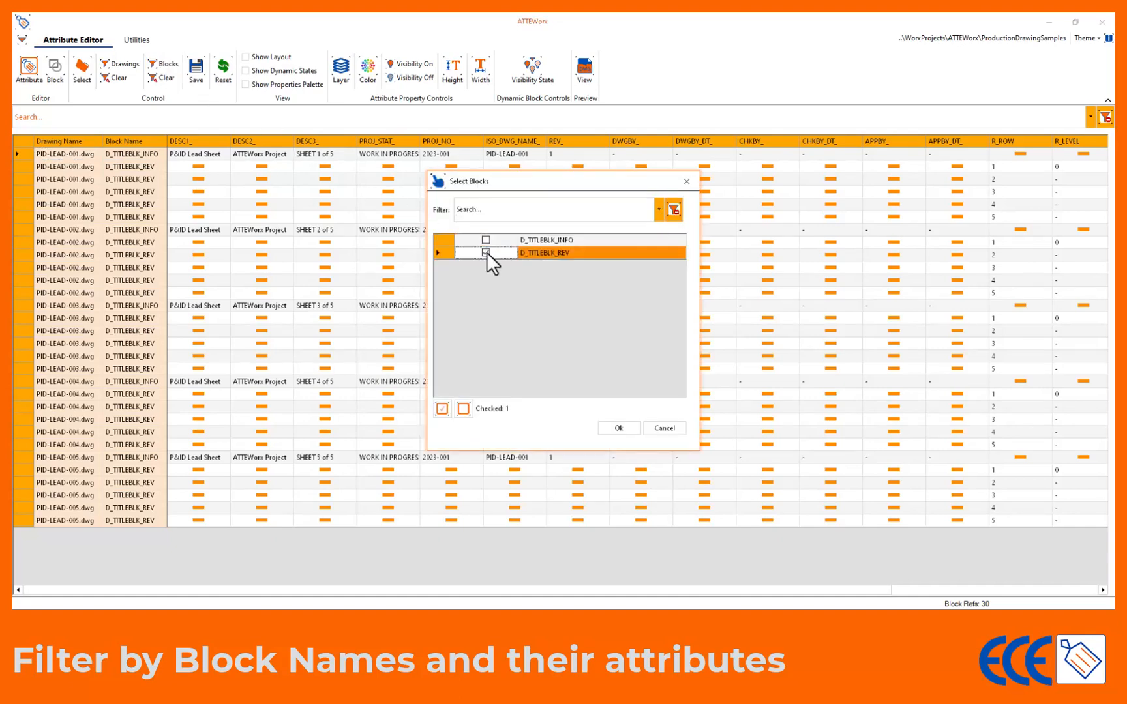
click(616, 429)
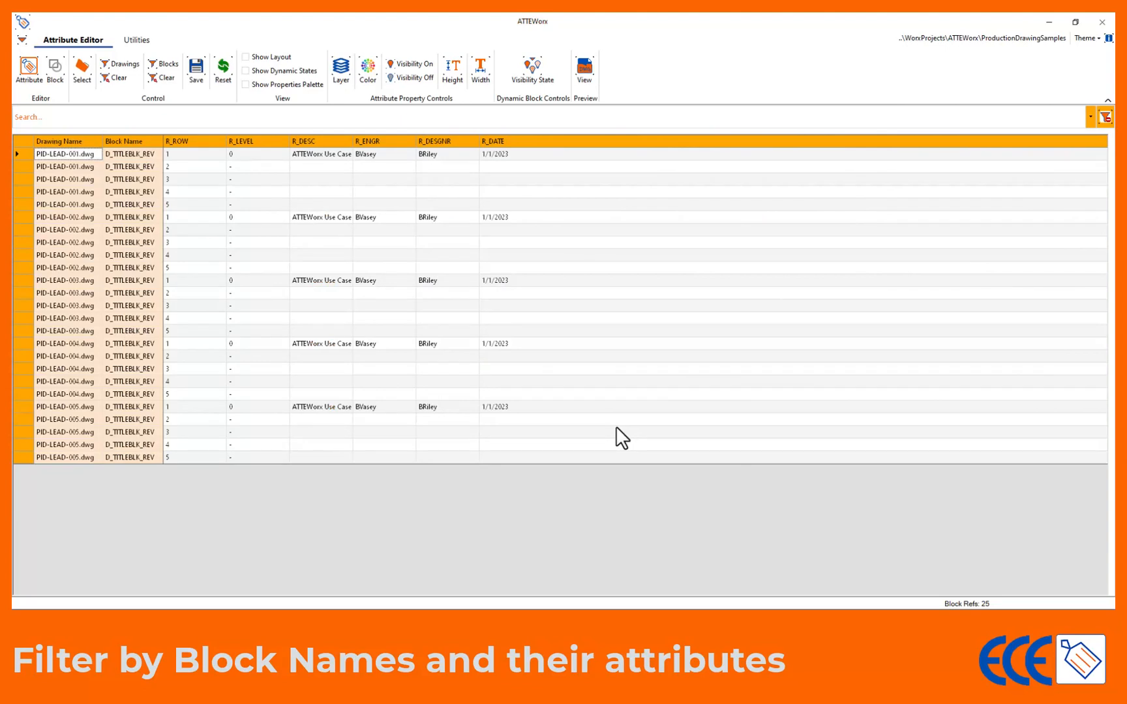
double_click(352, 136)
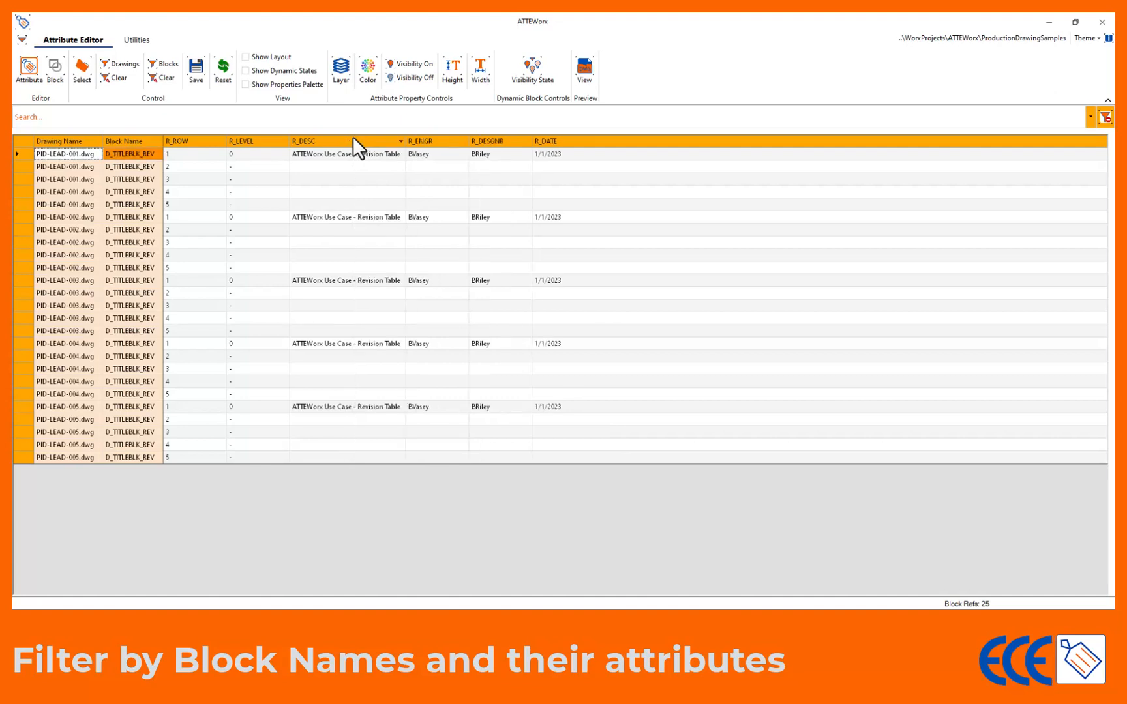
Step: Filter the R_ROW column to show only revision row 2
click(221, 142)
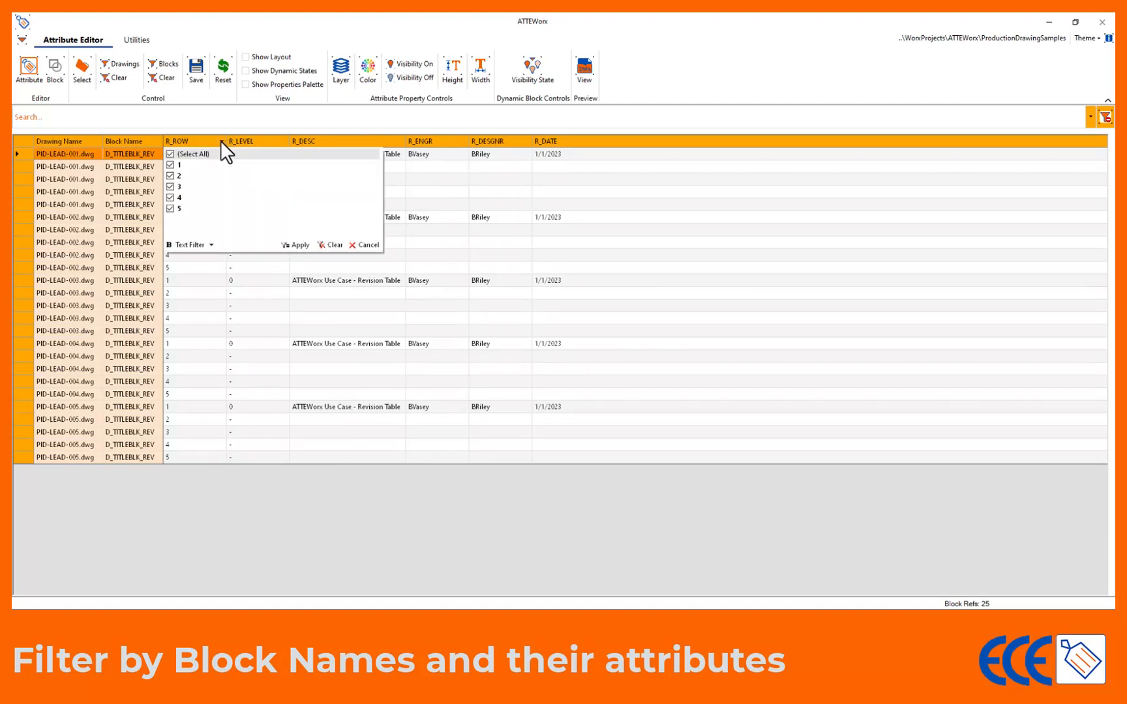
click(170, 154)
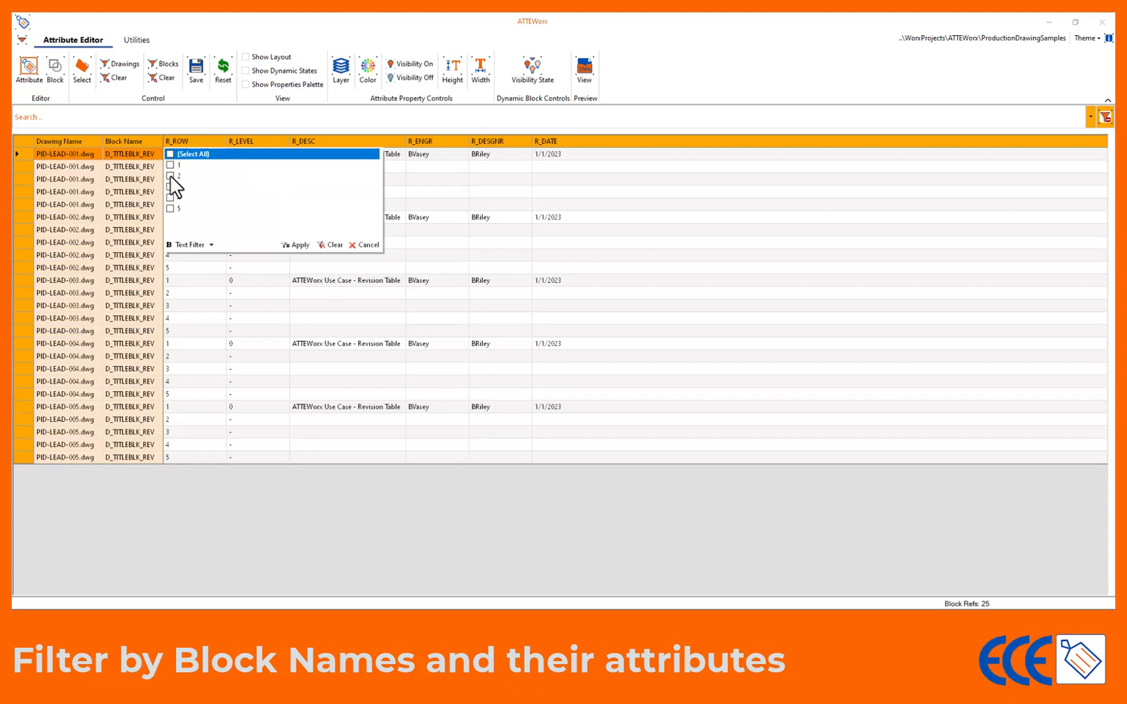
click(171, 176)
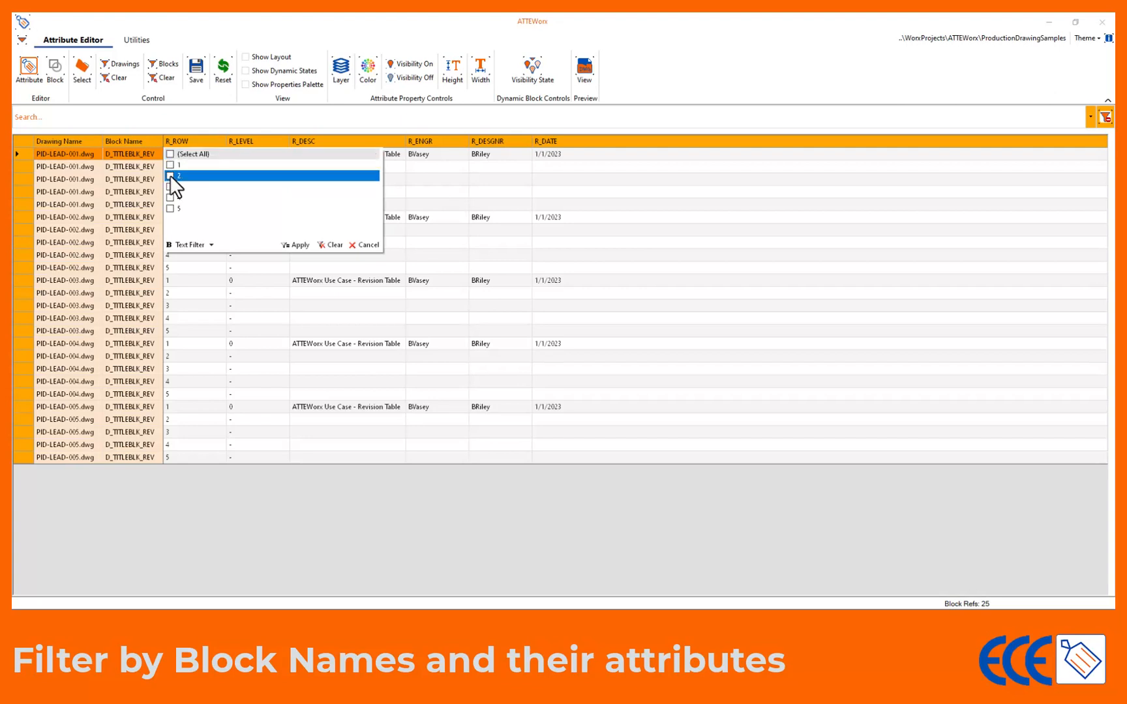
click(301, 246)
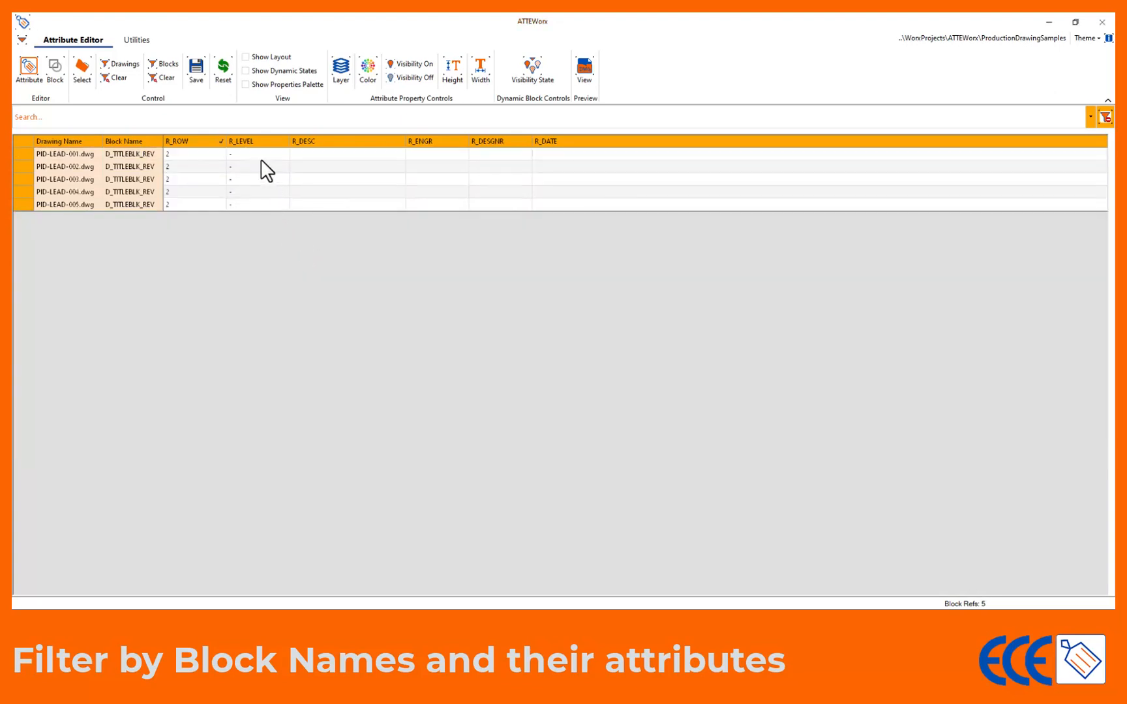
Step: For PID-LEAD-001.dwg's revision row 2, set R_LEVEL to 1 and R_DESC to "UPDATED FOR ATTEWORX VIDEO"
click(261, 160)
text(1)
key(Tab)
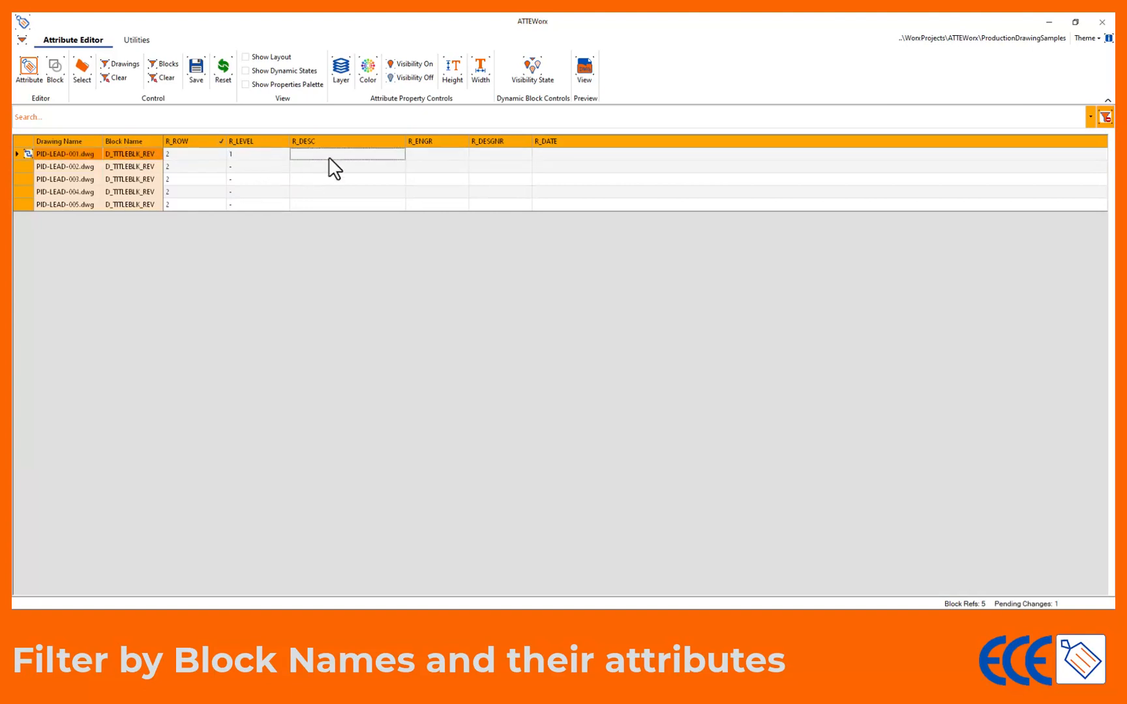
text(UPDATED FOR ATTE)
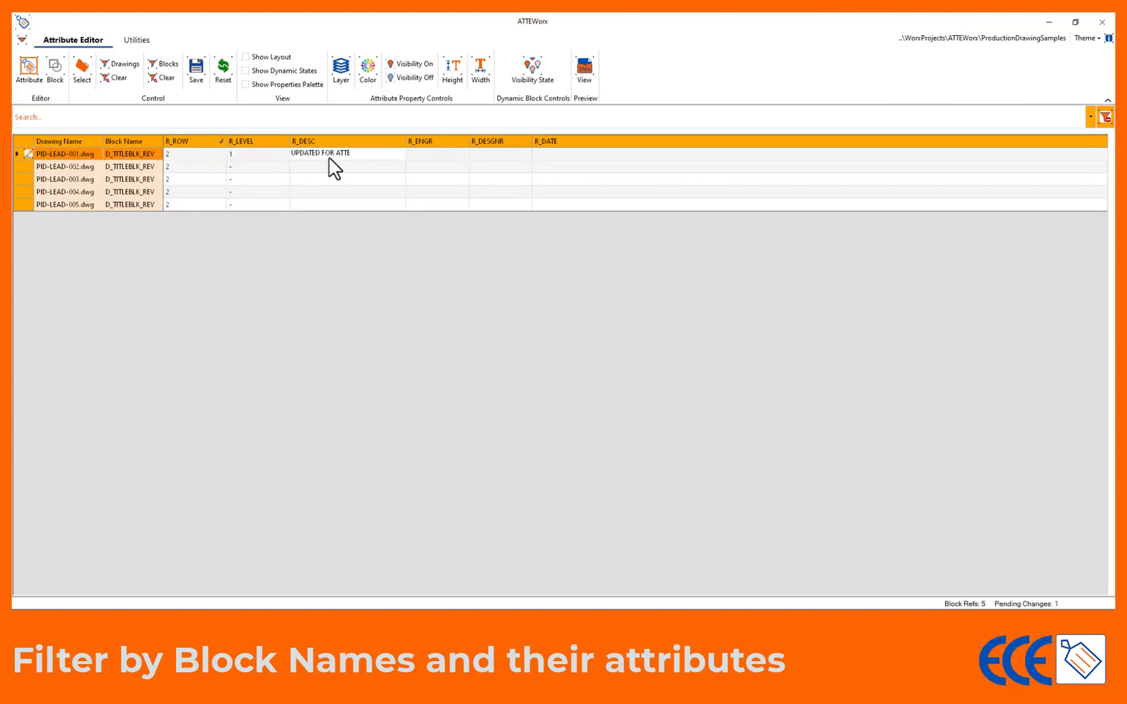
text(WORX VIDEO)
key(Tab)
Step: Enter the engineer's name in R_ENGR, the designer's name in R_DESGNR and 1/10/2023 in R_DATE for PID-LEAD-001.dwg
text(WWB)
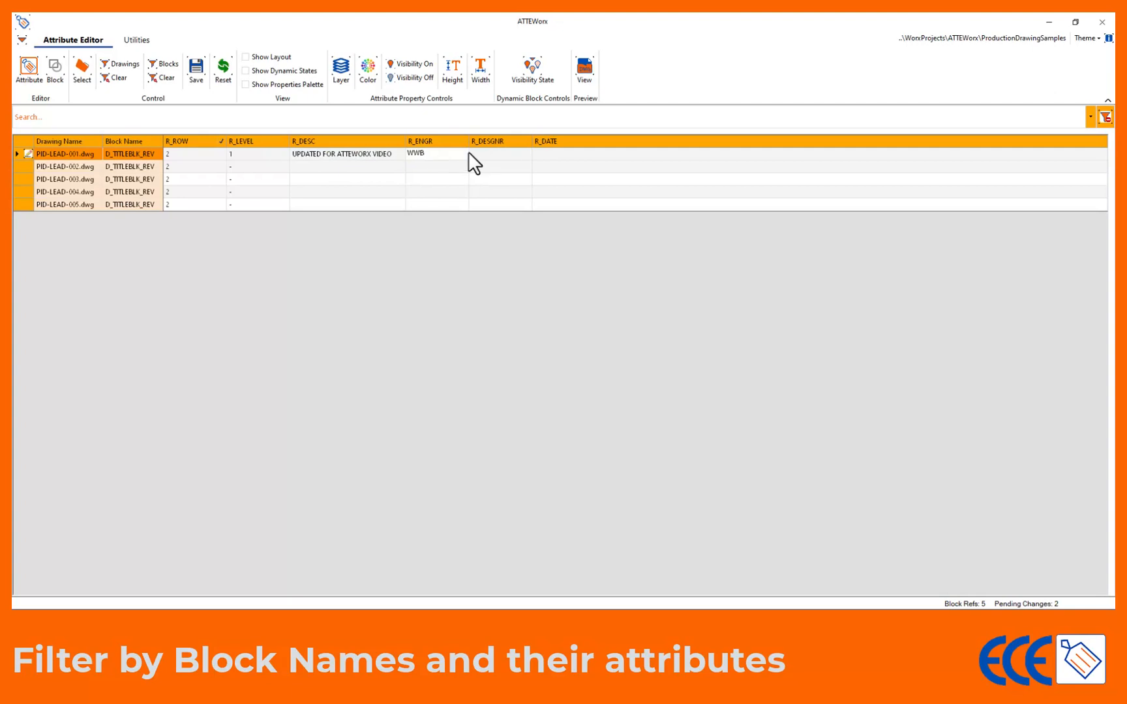
key(BackSpace)
key(BackSpace)
key(BackSpace)
text(BVasey)
key(Tab)
text(BRiley)
key(Tab)
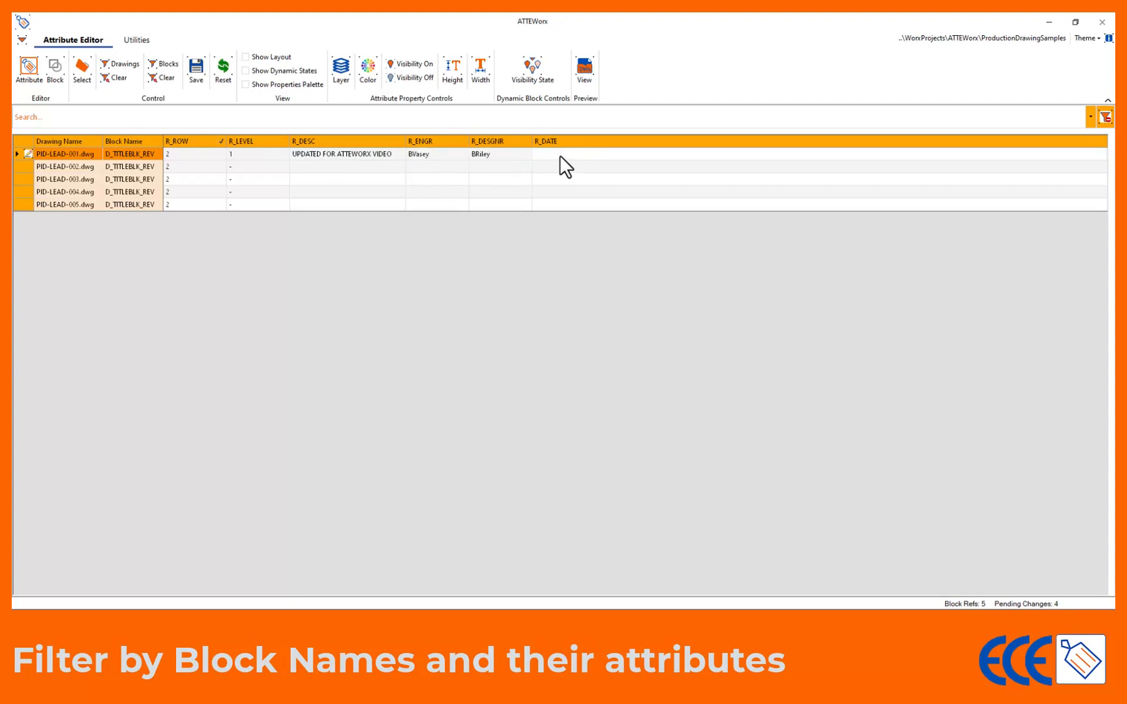
text(1/10/2023)
Step: Fill the PID-LEAD-001.dwg revision values from R_LEVEL through R_DATE down to the other drawings and save
click(261, 154)
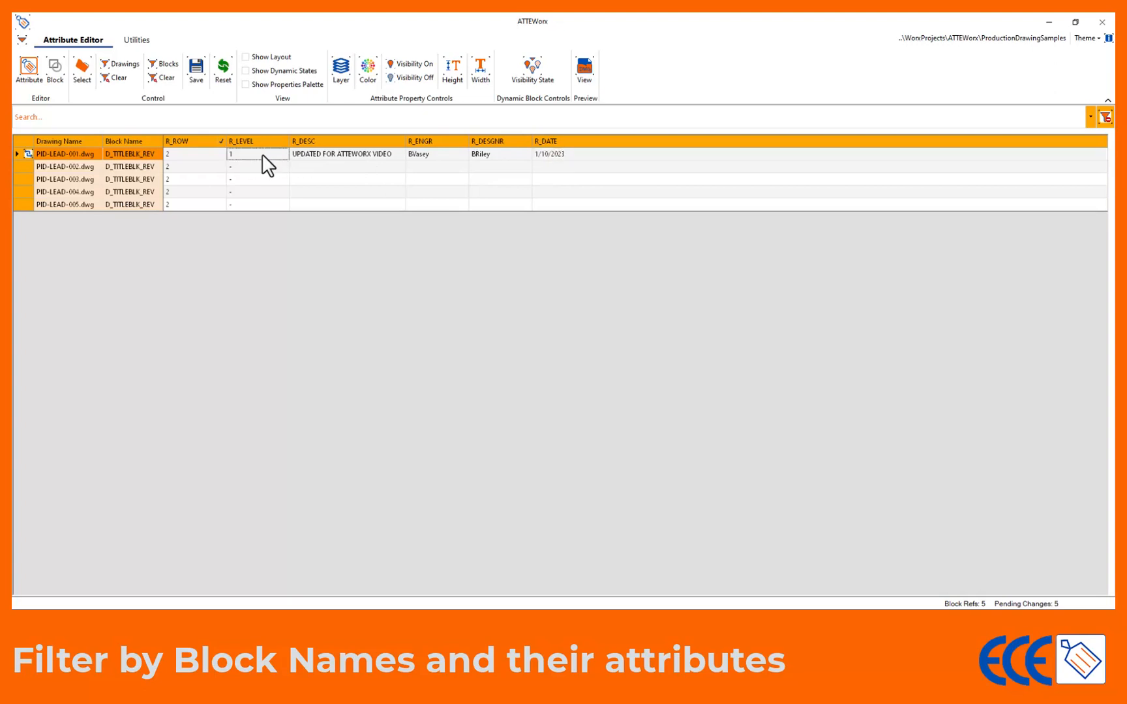
drag(284, 160, 556, 213)
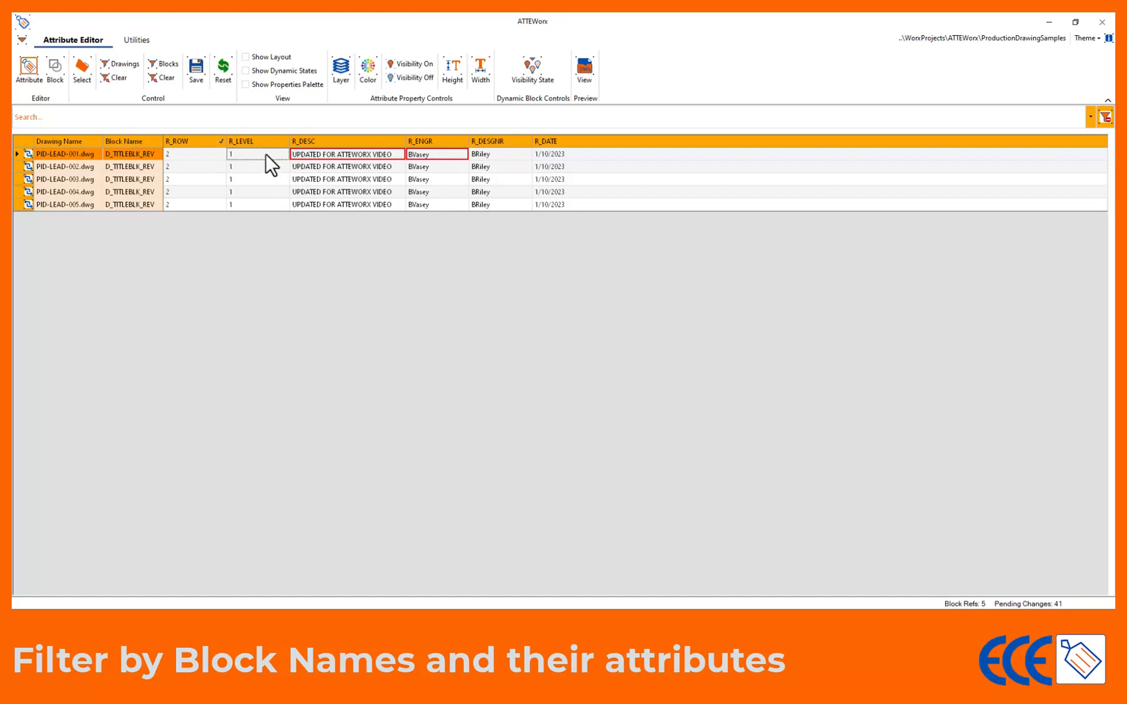
click(195, 71)
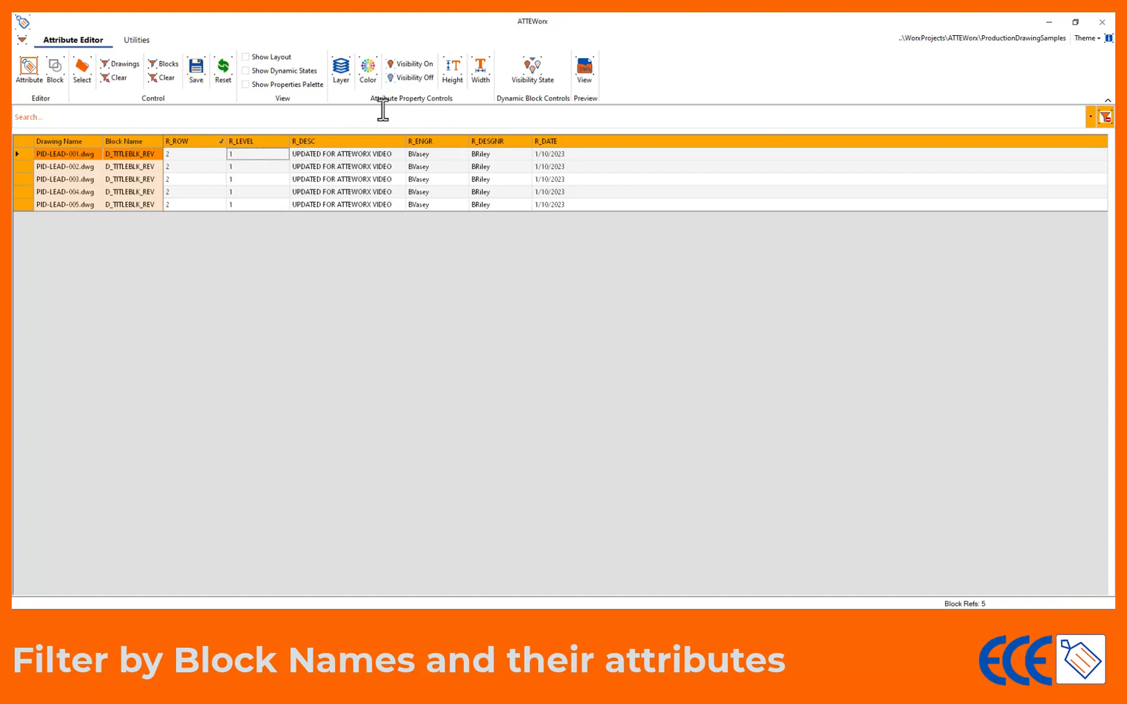
Step: Preview the revision table in PID-LEAD-001.dwg, close the preview and reset the attribute grid
click(588, 68)
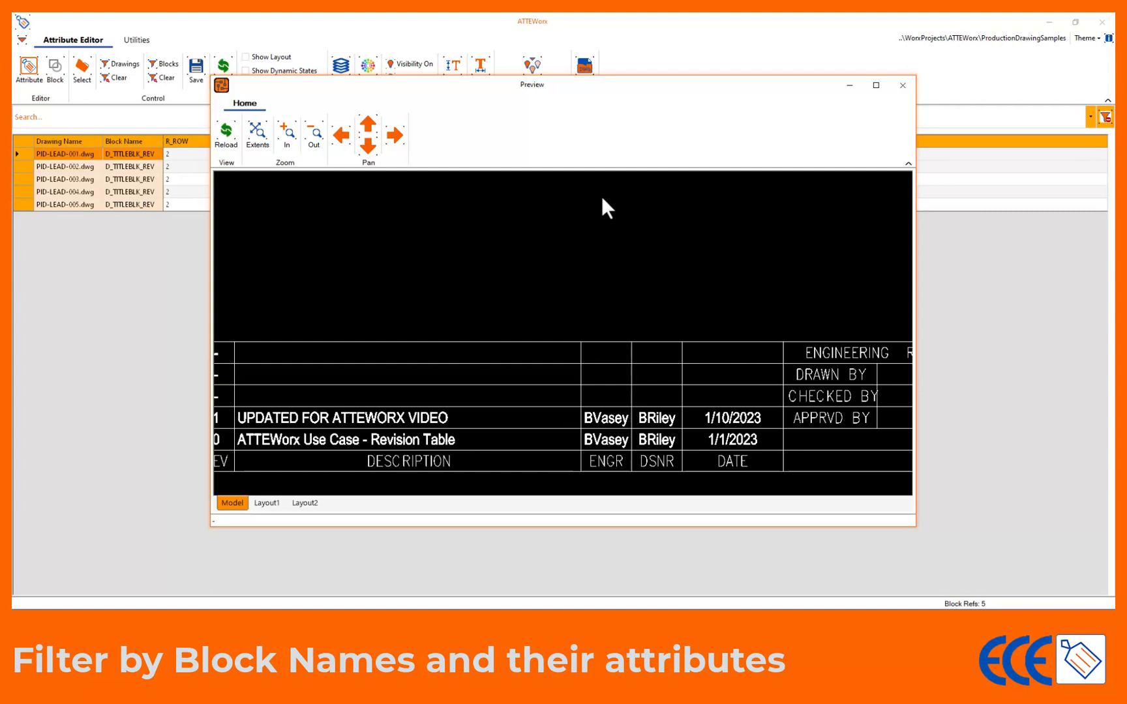
click(902, 86)
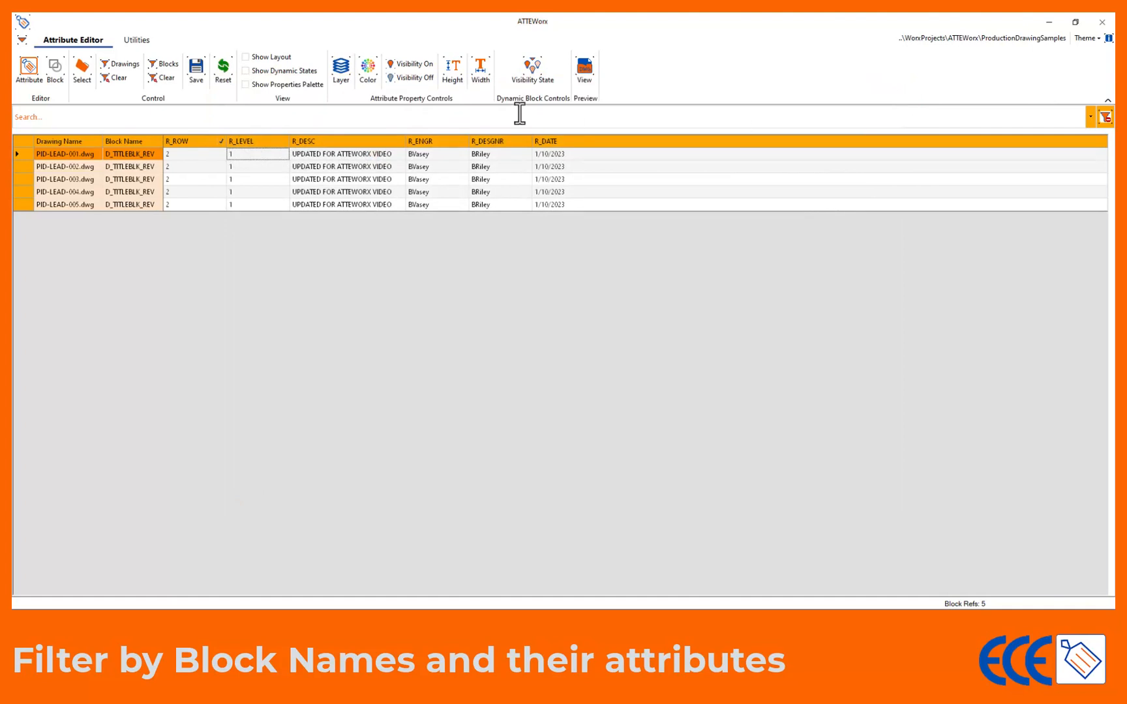
click(227, 70)
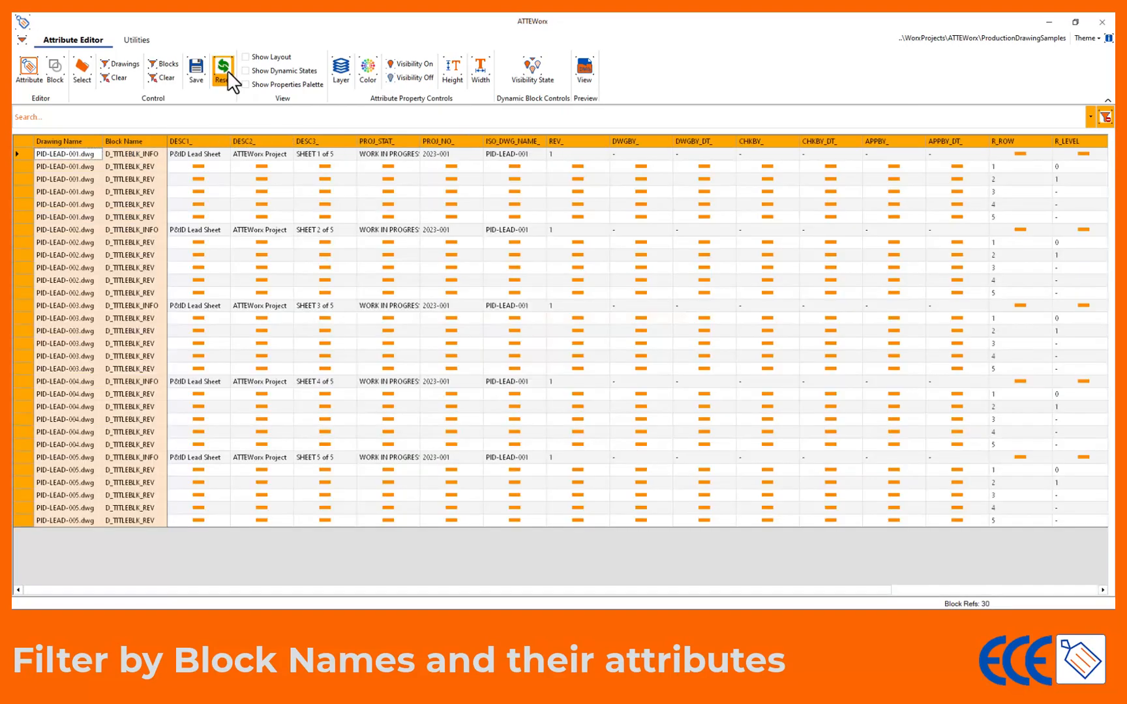